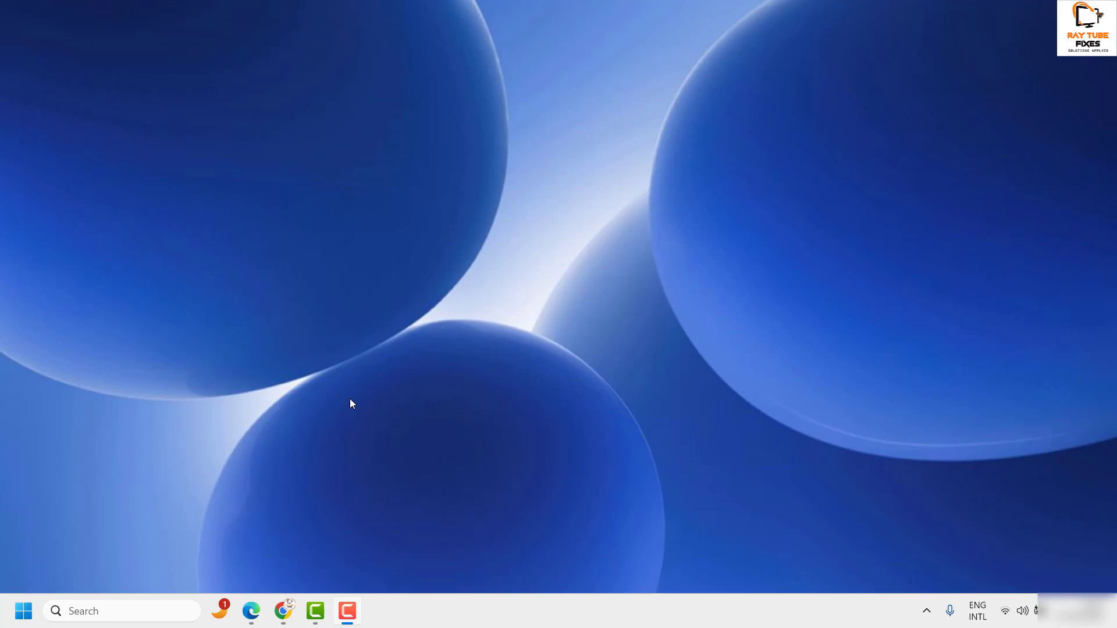
Launch Device Manager from the Start quick-link menu and enlarge its window by dragging
right_click(21, 615)
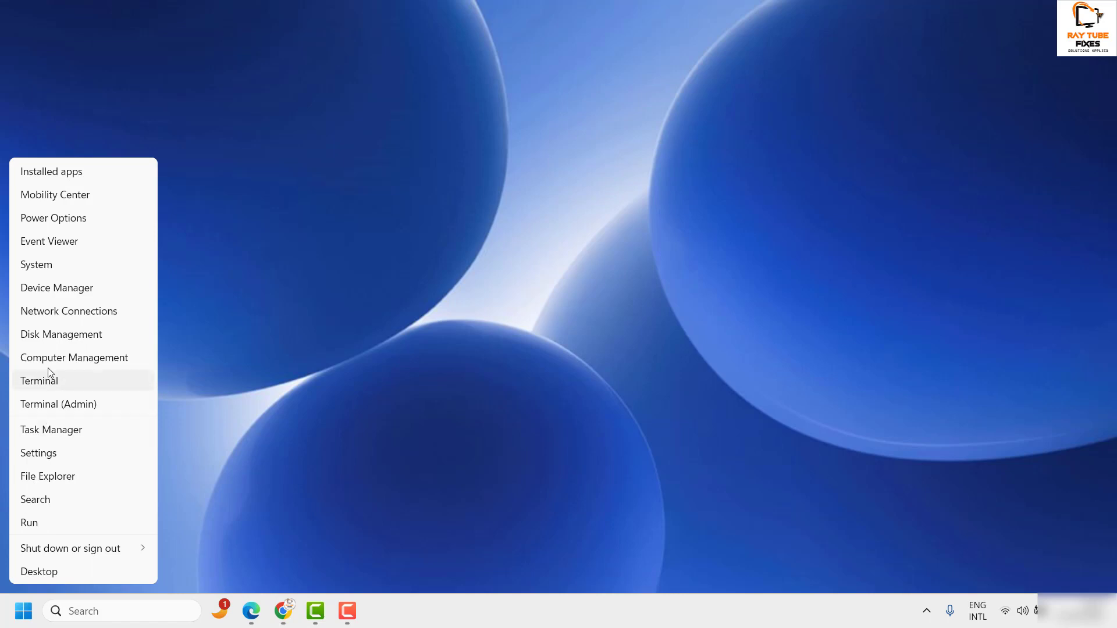
left_click(88, 290)
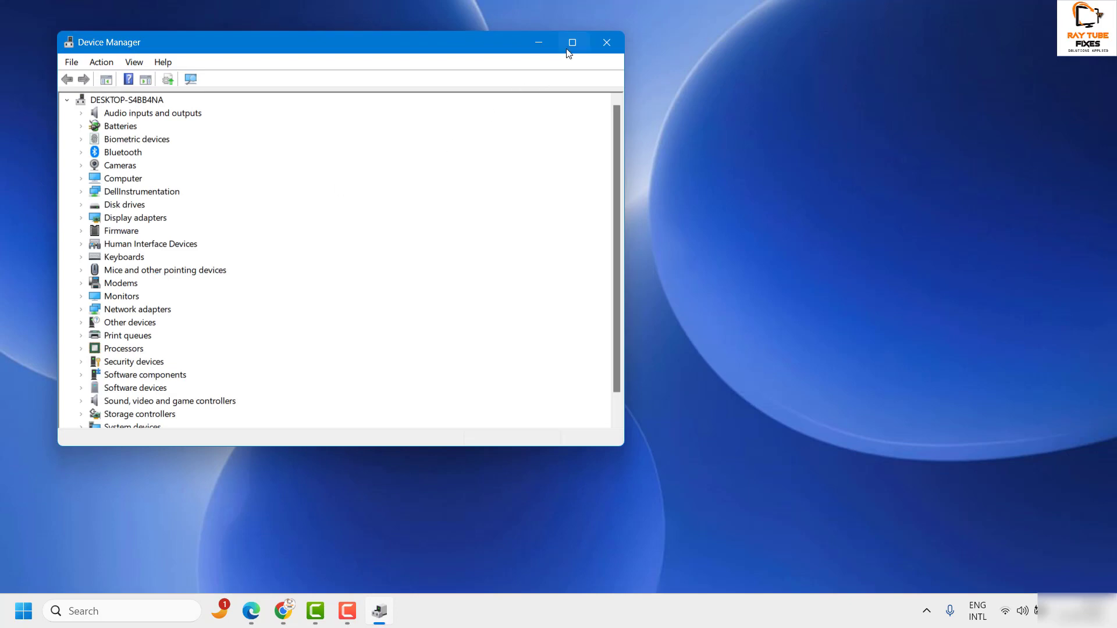
left_click(567, 48)
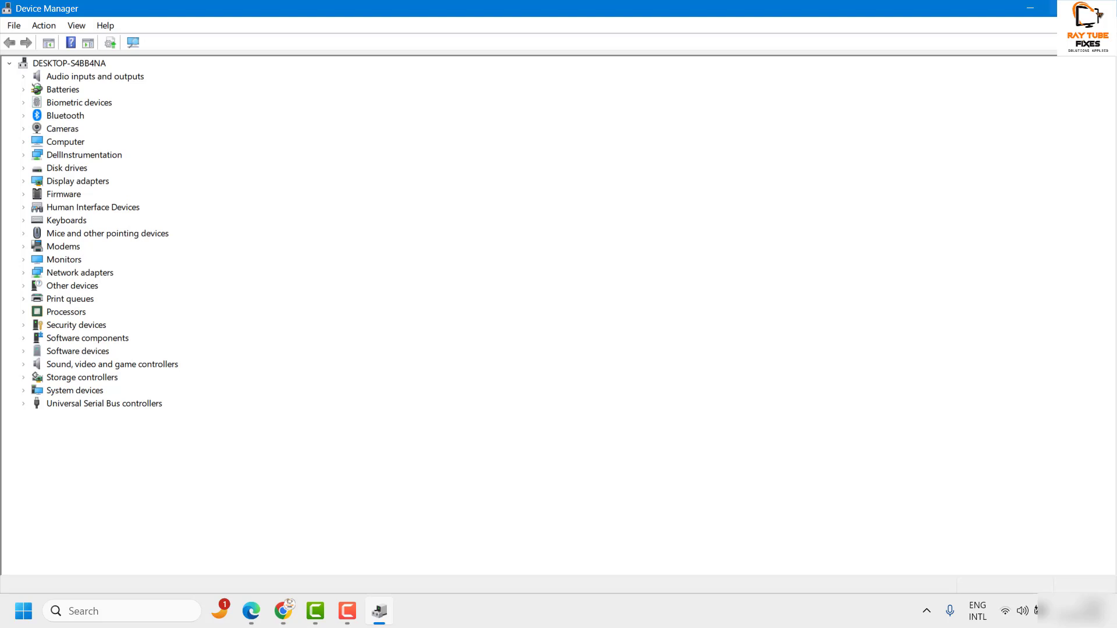
key("super+Down")
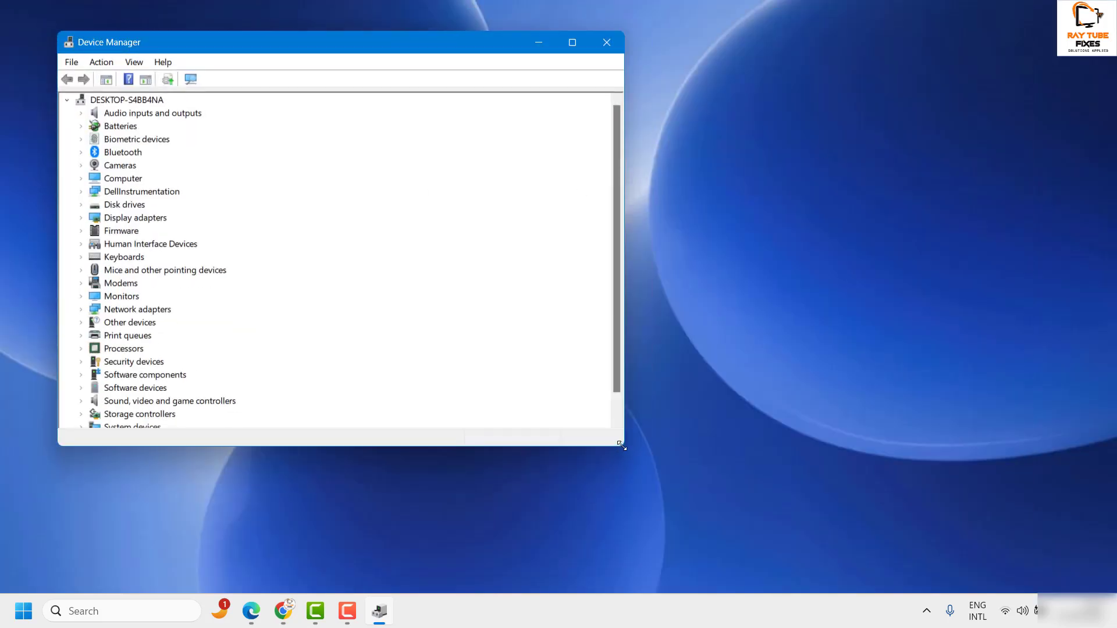
left_click_drag(620, 445, 969, 509)
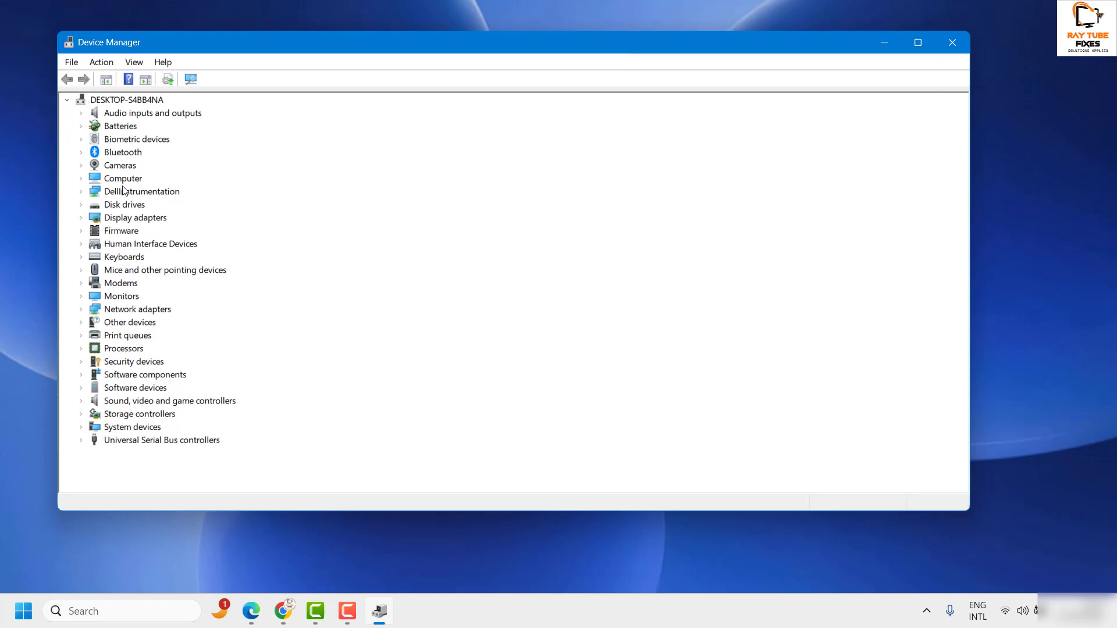
Expand Mice and other pointing devices and select the first HID-compliant mouse
left_click(82, 270)
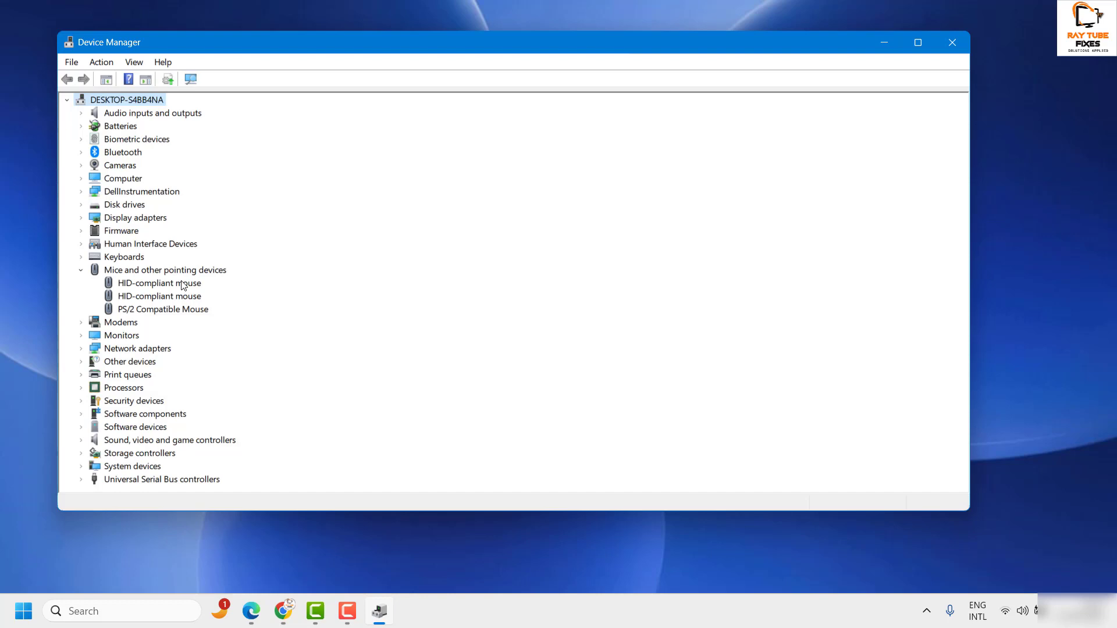
left_click(180, 293)
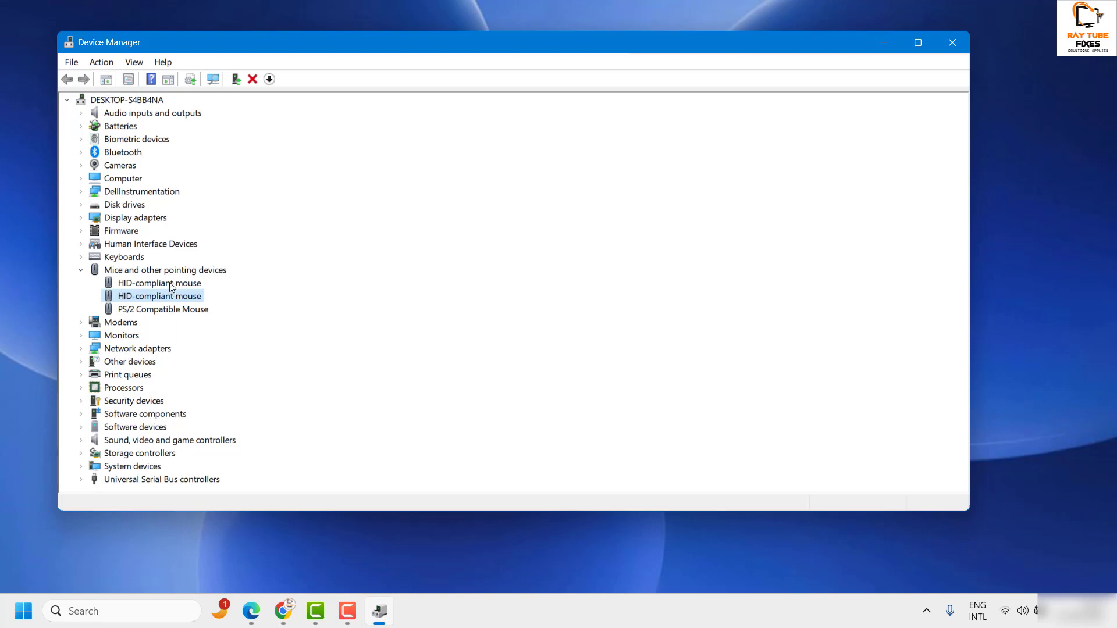
left_click(174, 285)
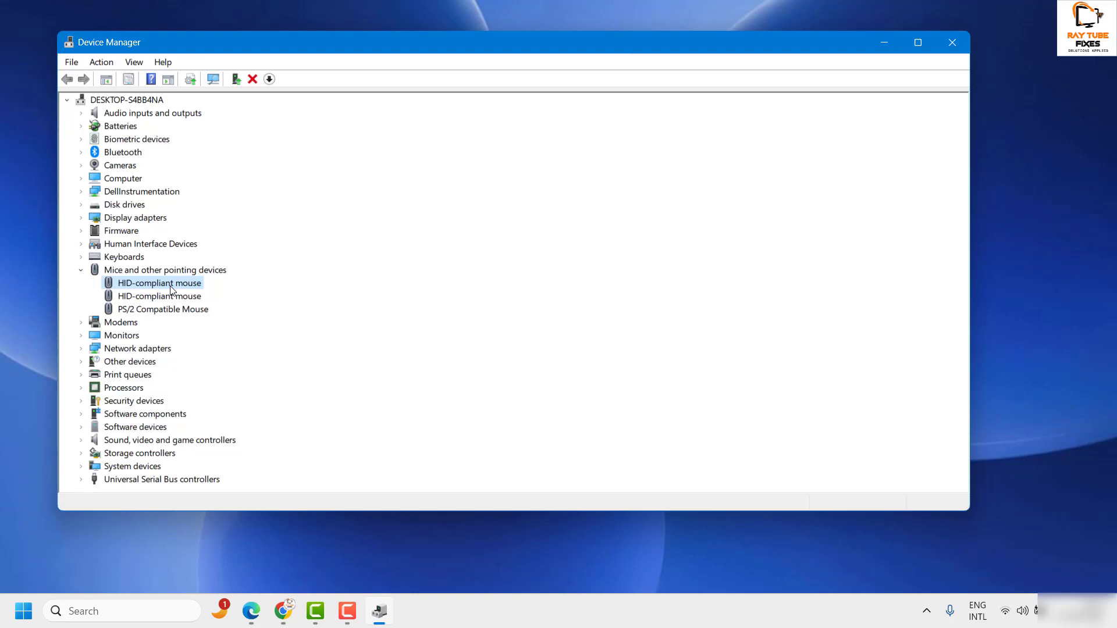
Update the first mouse's driver to the compatible HID-compliant mouse driver, then close Properties
right_click(172, 291)
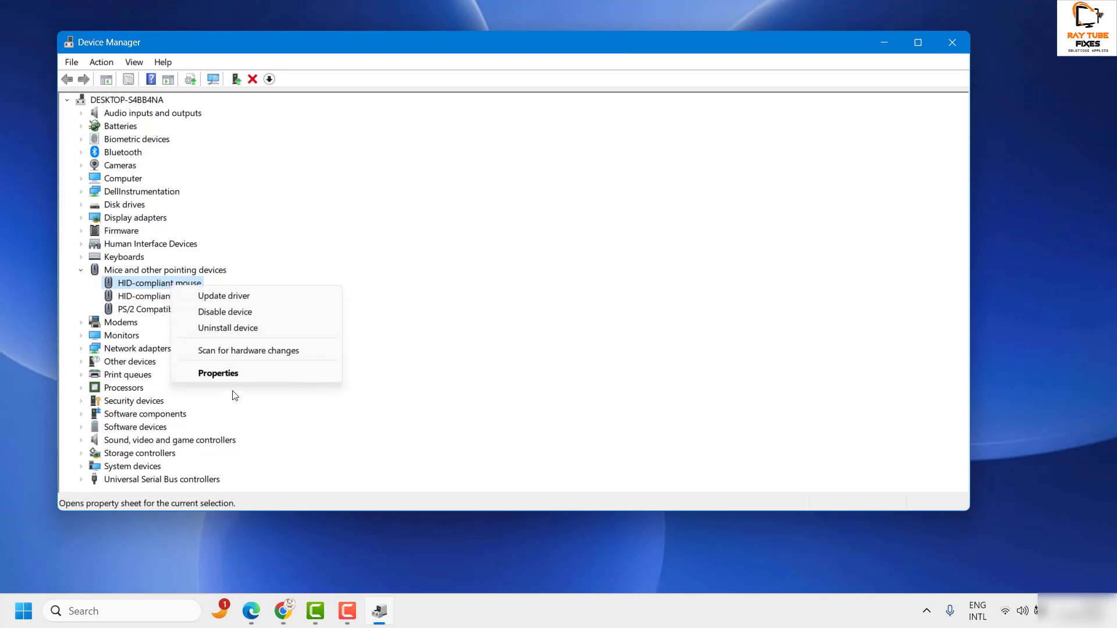
left_click(219, 374)
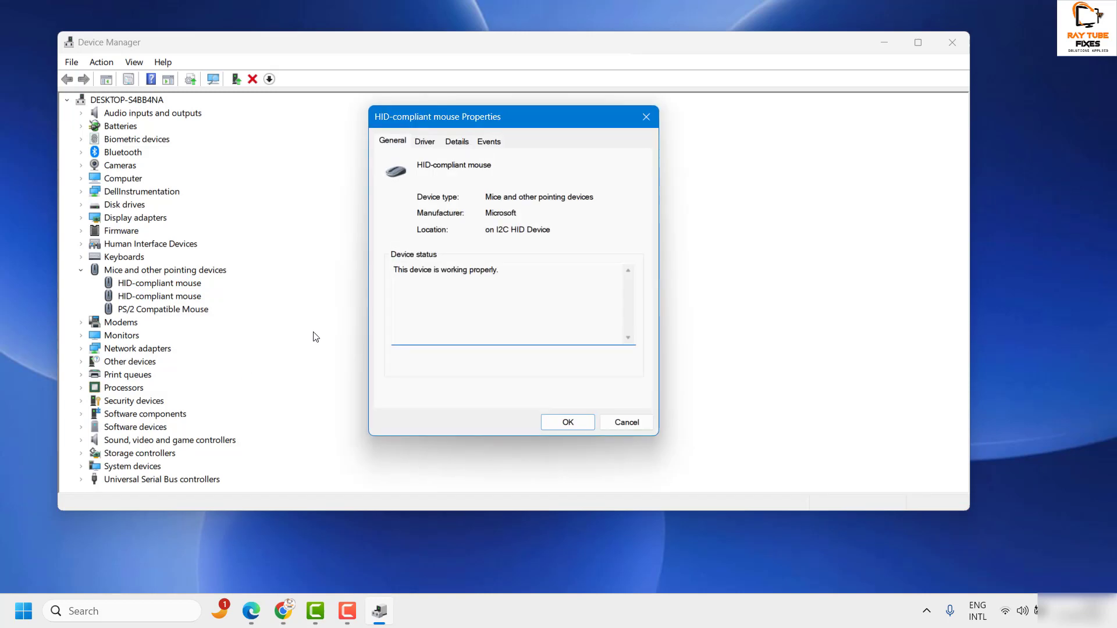
left_click(425, 142)
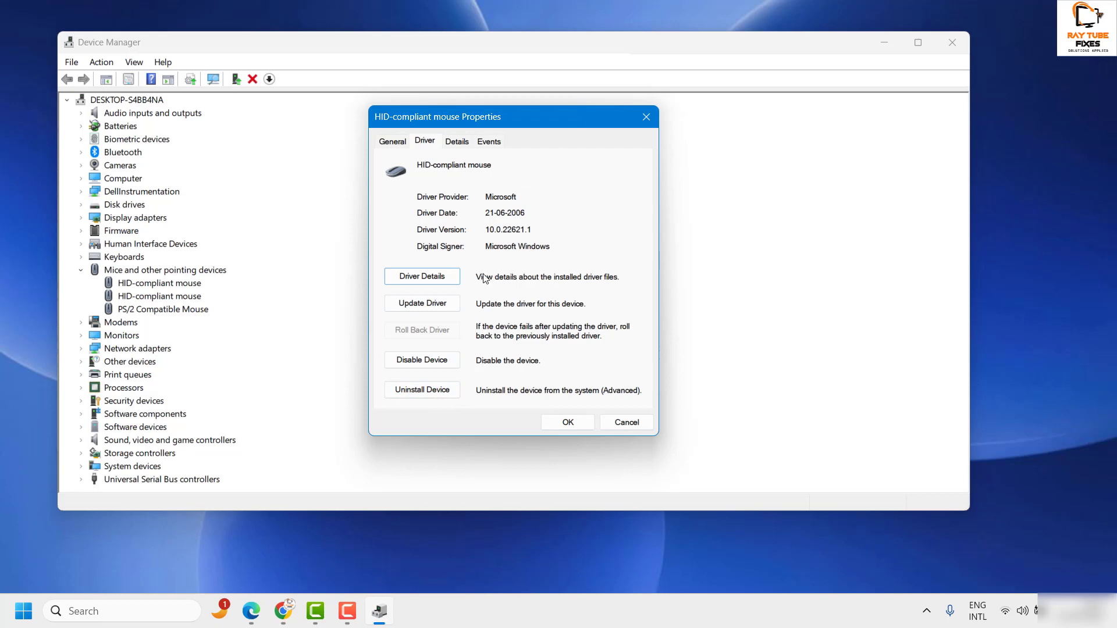
left_click(422, 306)
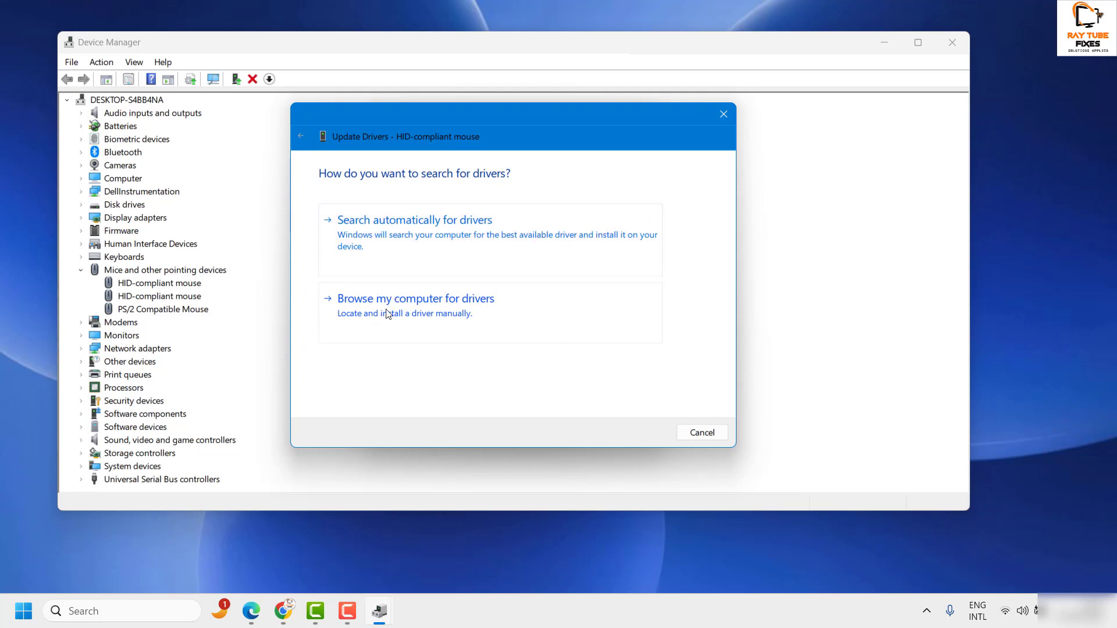
left_click(394, 314)
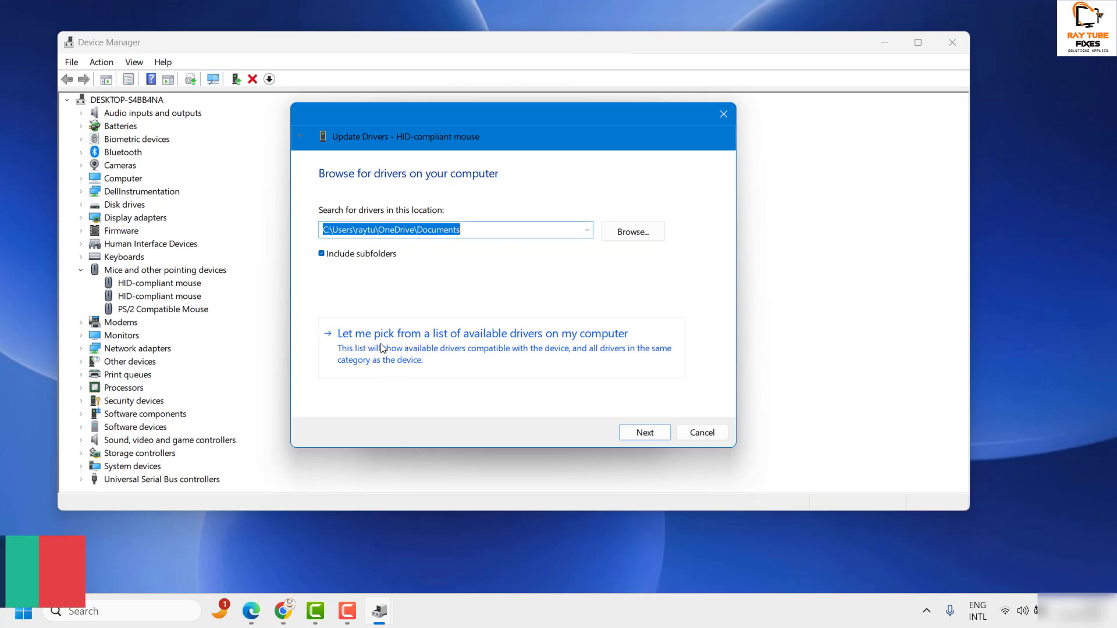
left_click(438, 350)
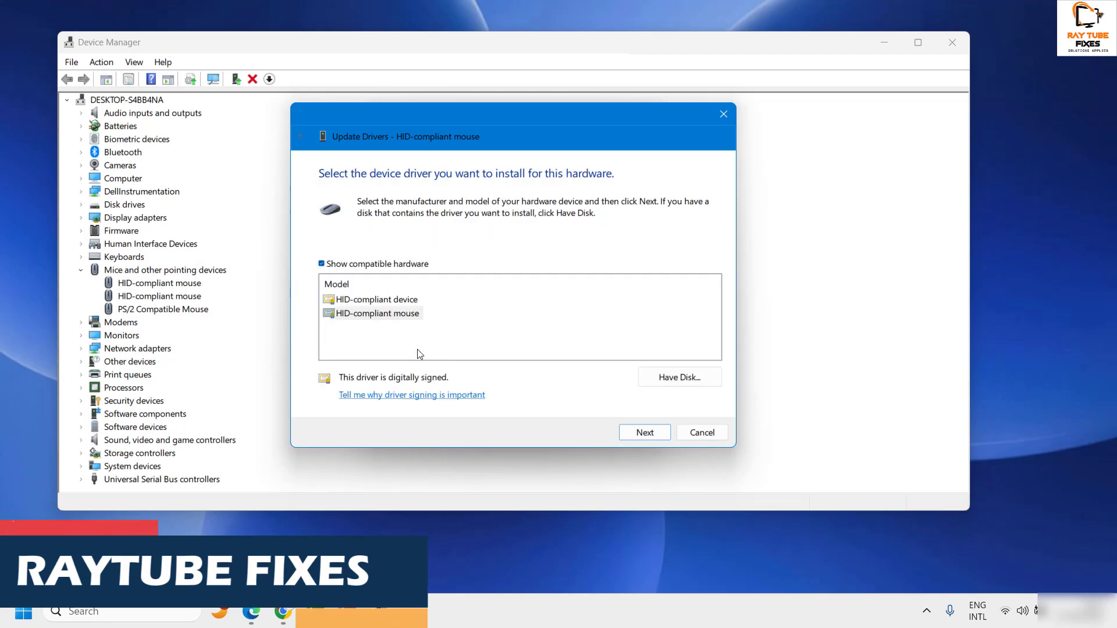
left_click(381, 317)
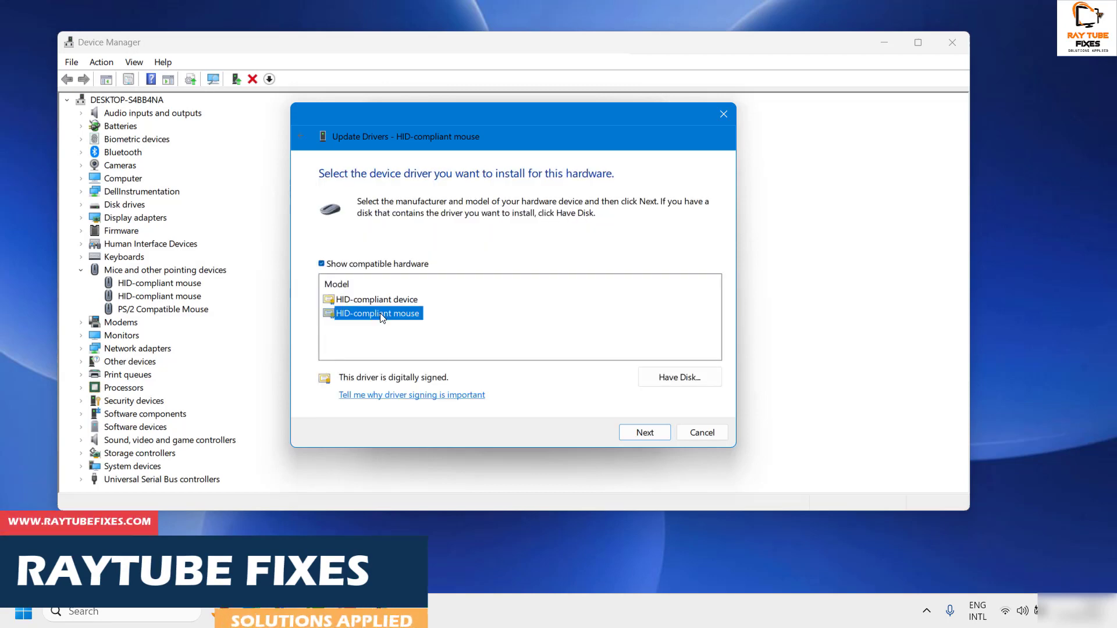
left_click(644, 434)
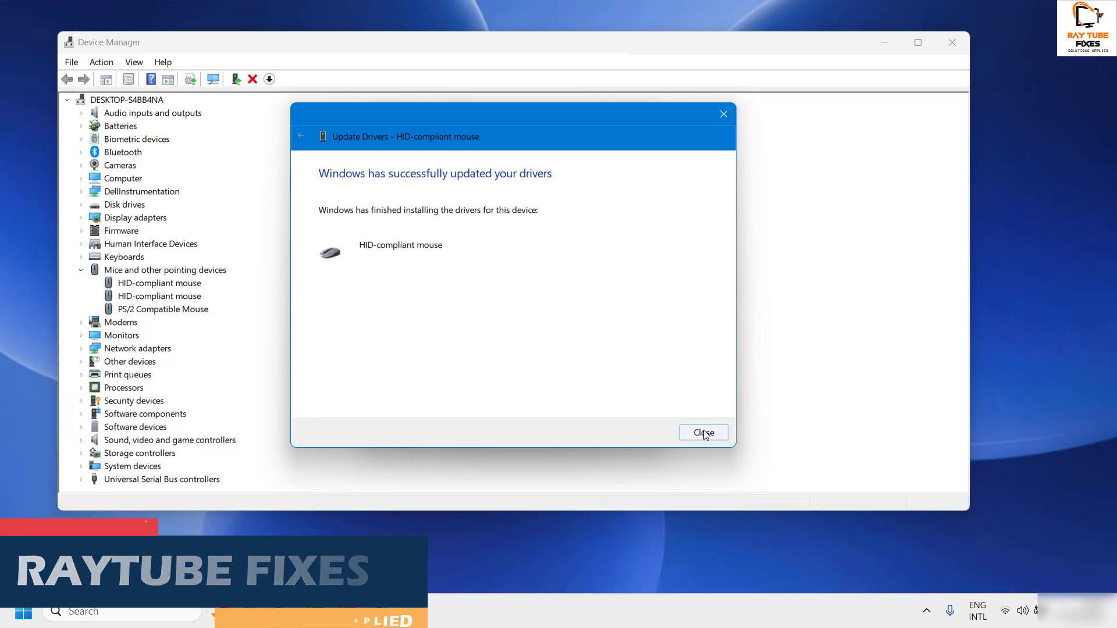
left_click(705, 434)
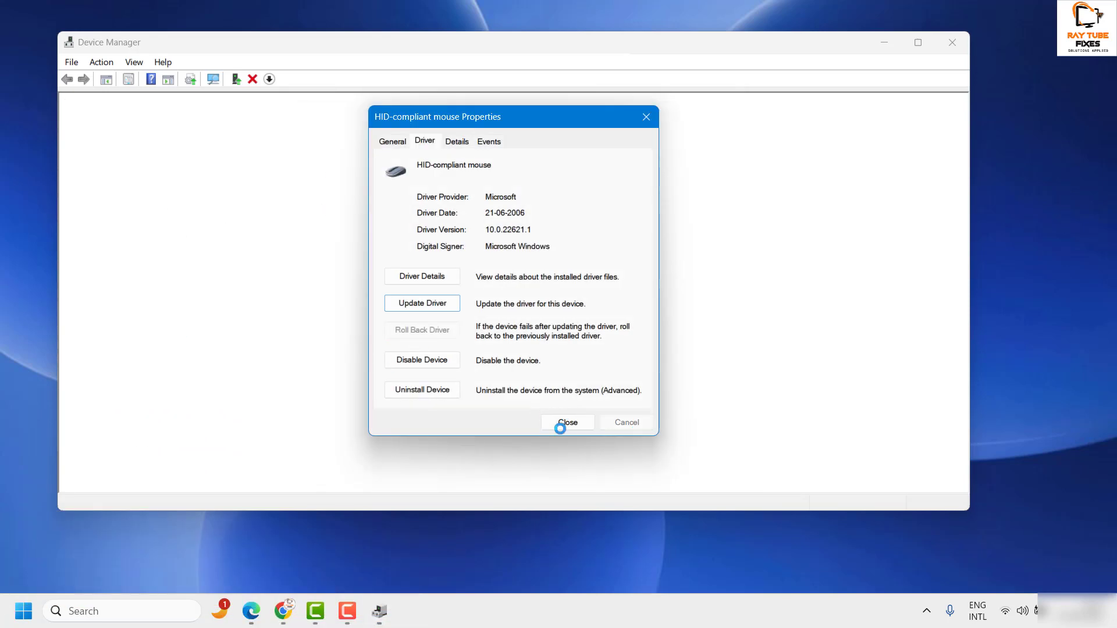
left_click(566, 424)
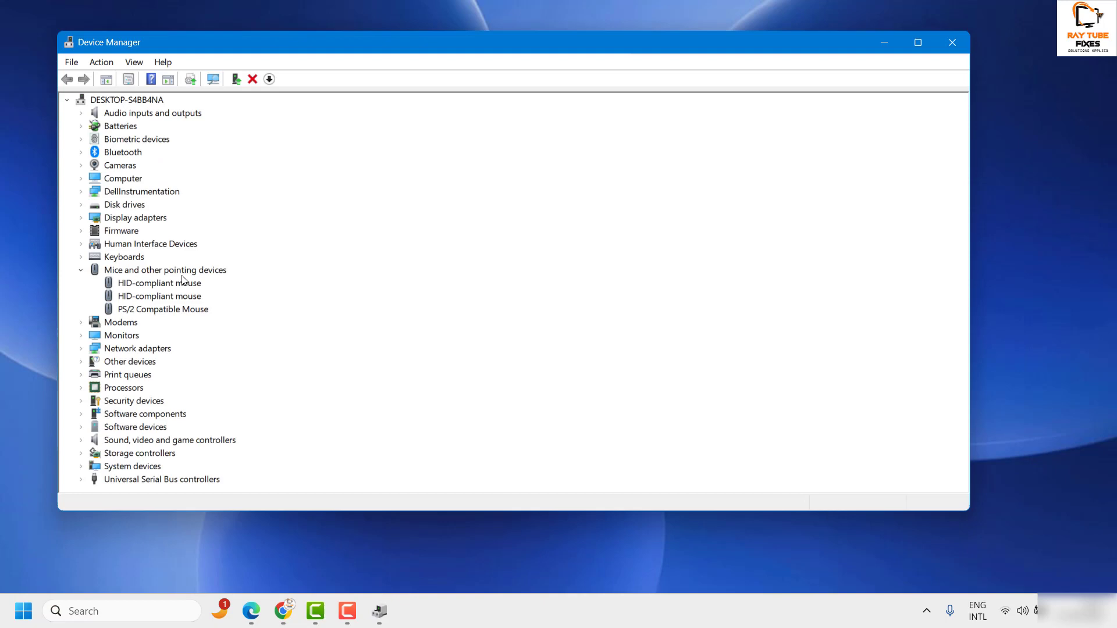
Open the second HID-compliant mouse's Properties at the Driver tab
left_click(182, 281)
left_click(166, 296)
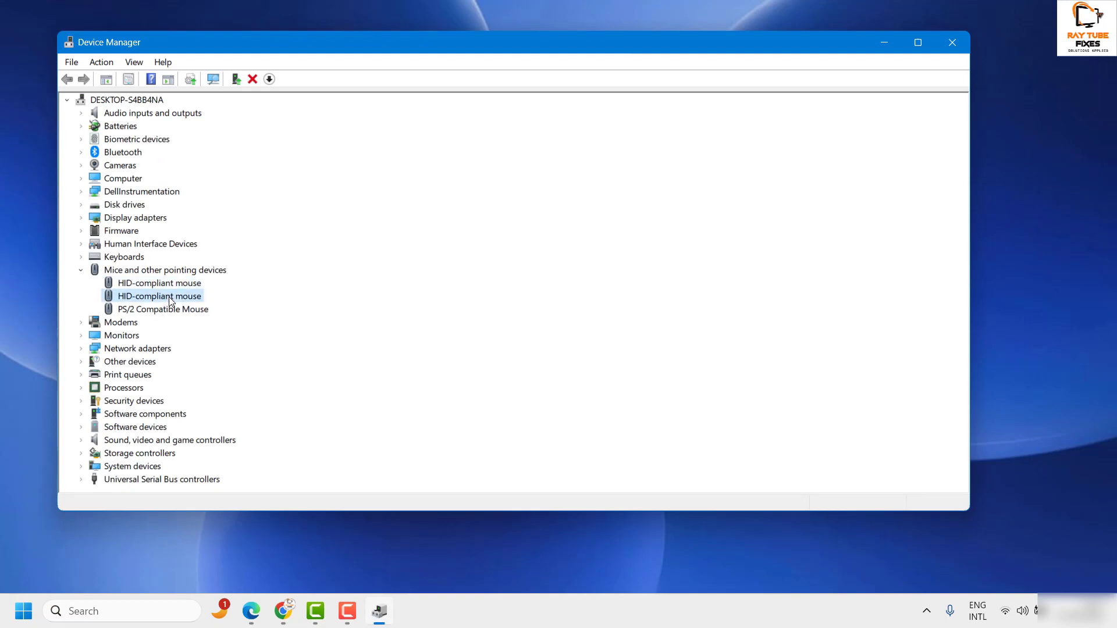
right_click(169, 297)
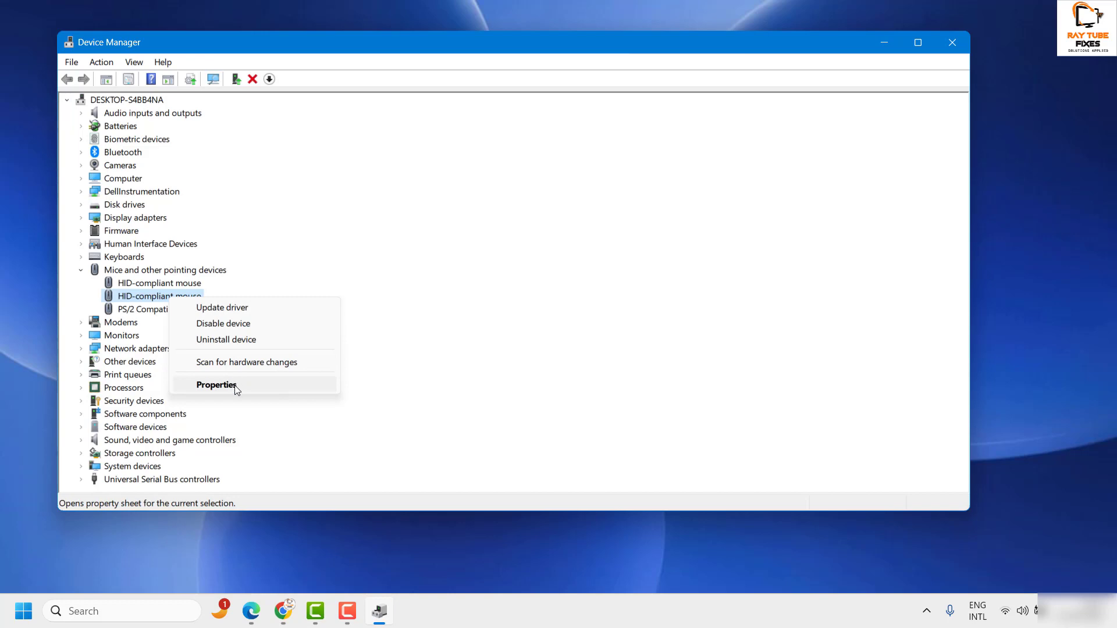
left_click(216, 384)
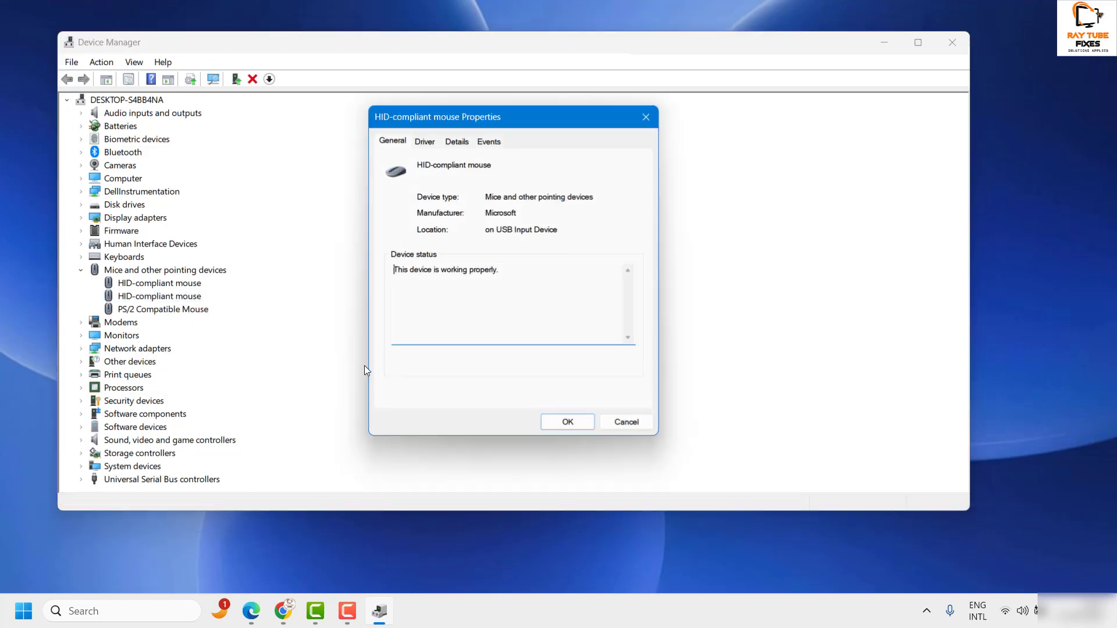
left_click(426, 141)
Install the HID-compliant mouse driver from this computer, then close Properties and Device Manager
left_click(426, 305)
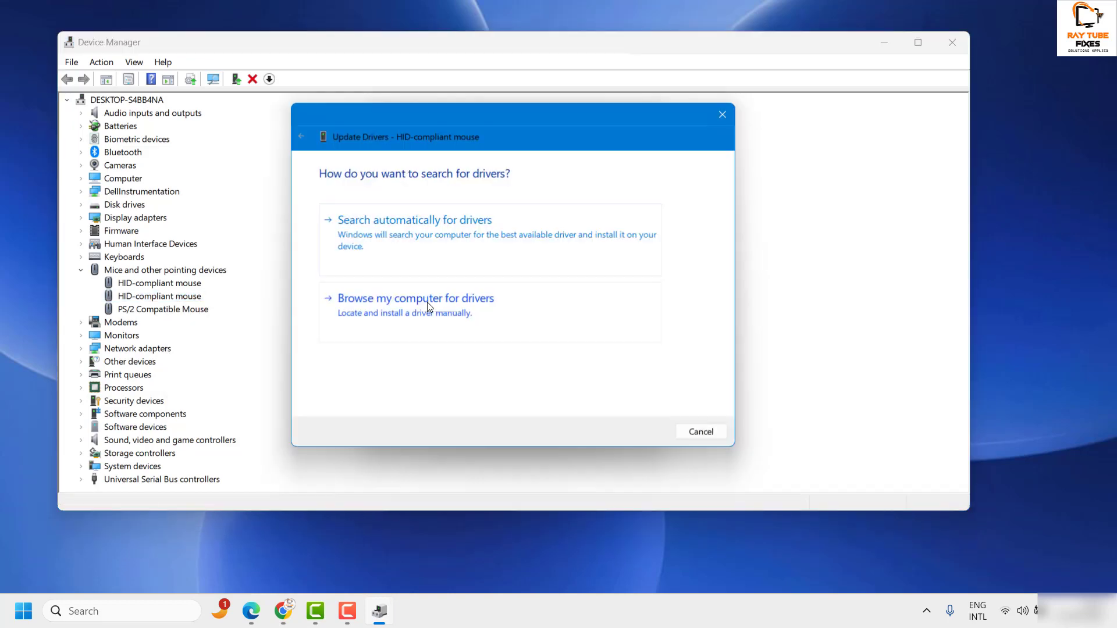
left_click(381, 311)
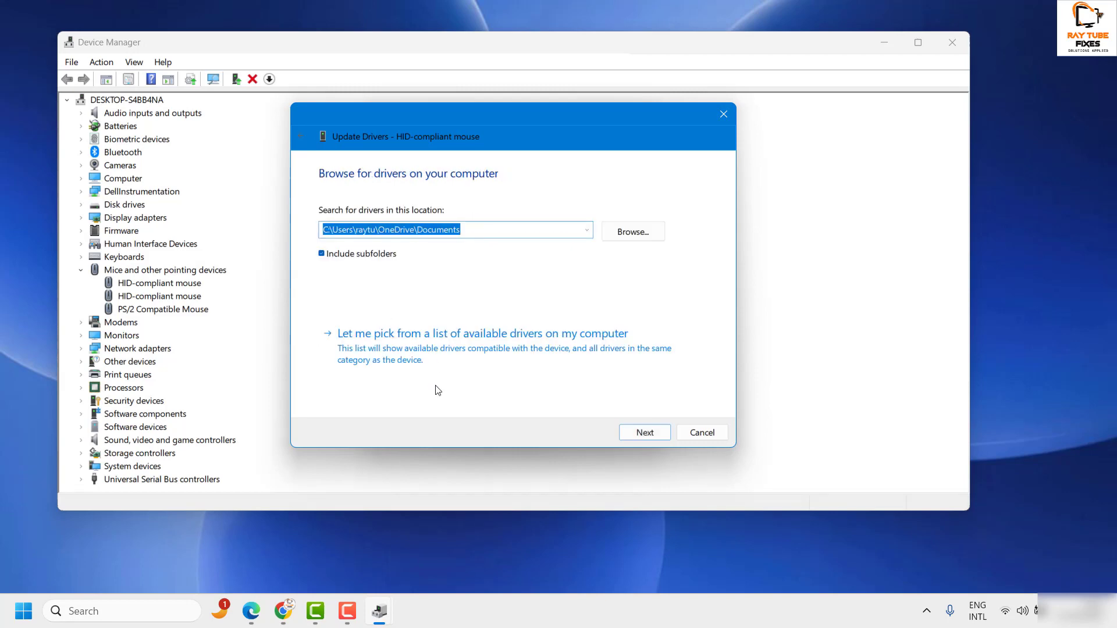
left_click(418, 355)
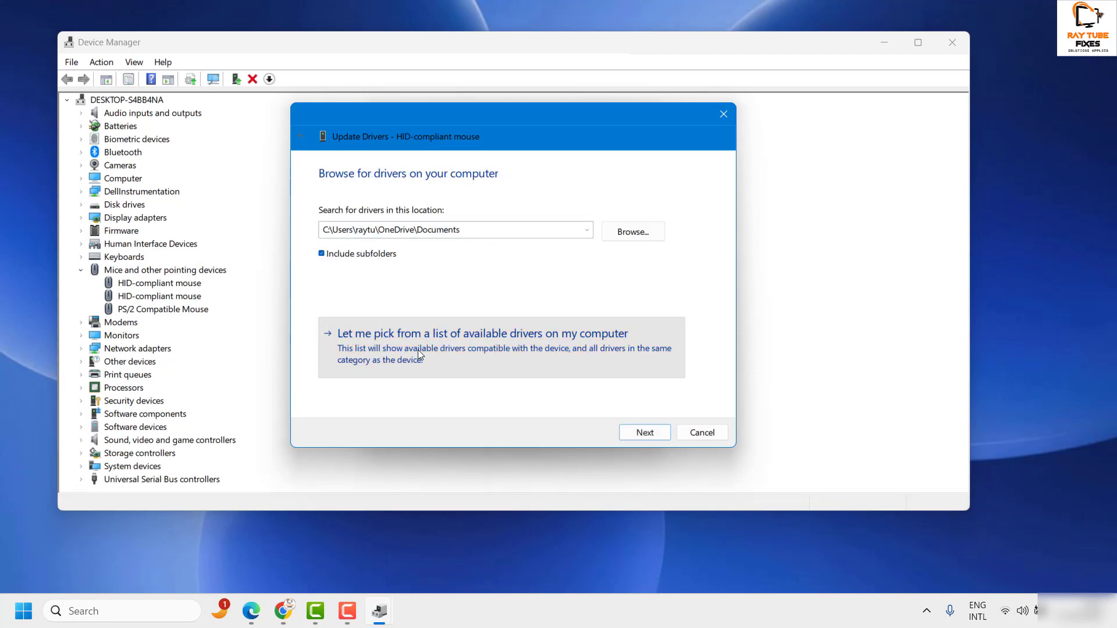
left_click(388, 316)
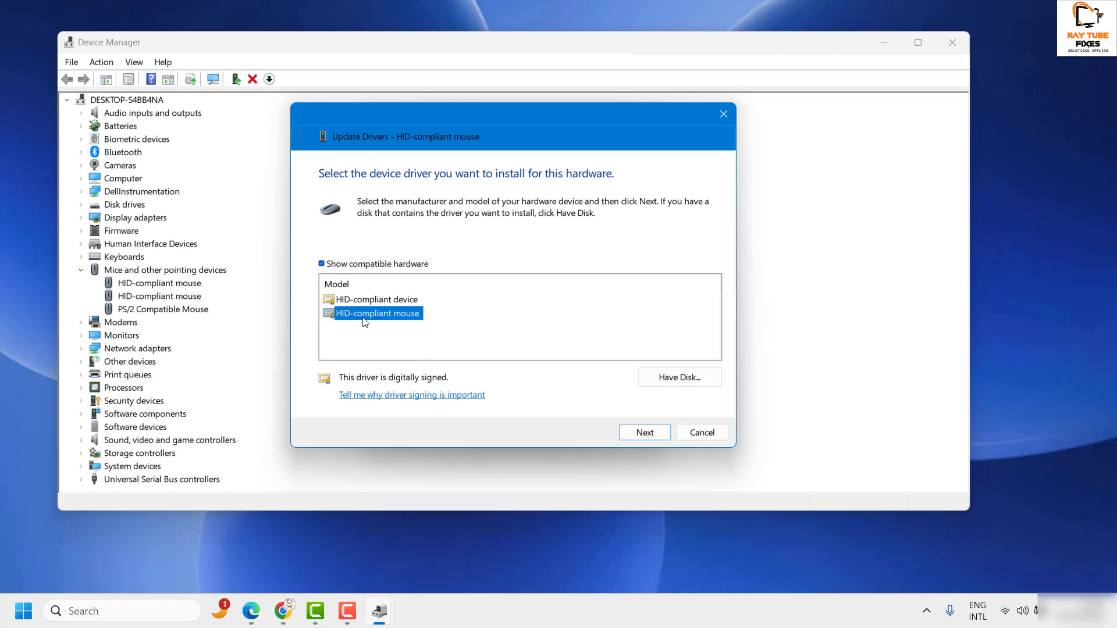
left_click(664, 436)
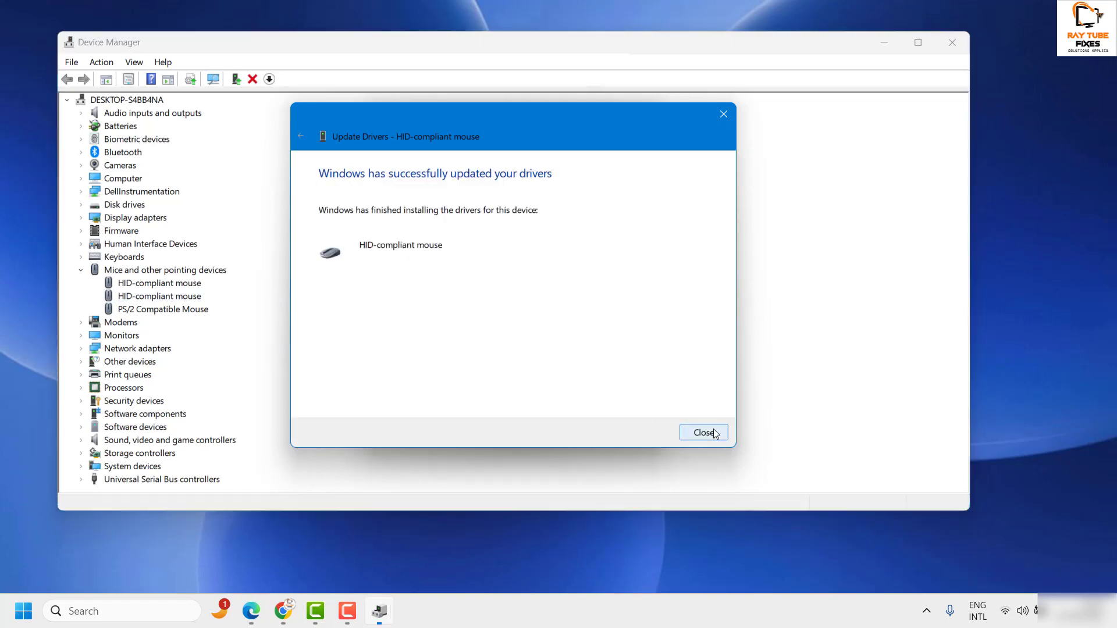
left_click(704, 433)
left_click(568, 422)
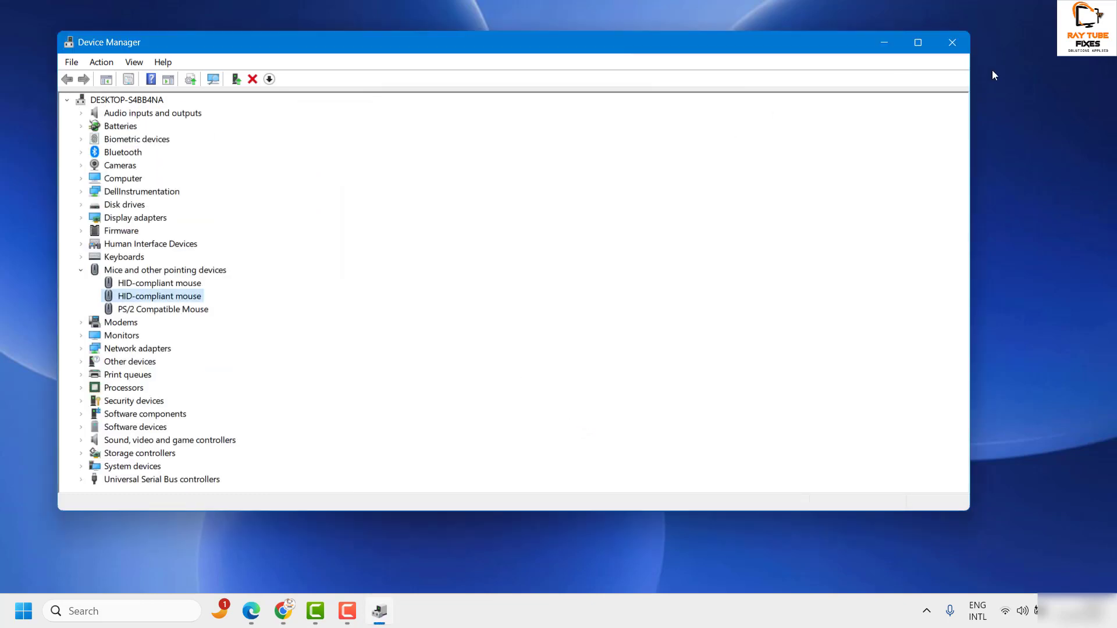
left_click(951, 42)
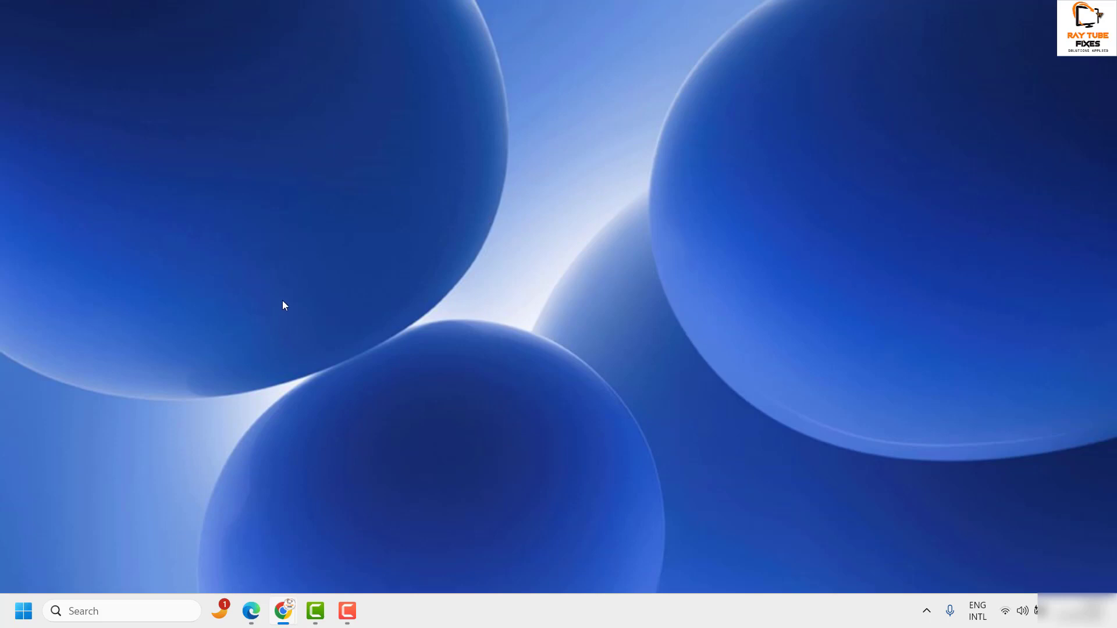
Open the Win+X quick-link menu from the Start button
right_click(25, 612)
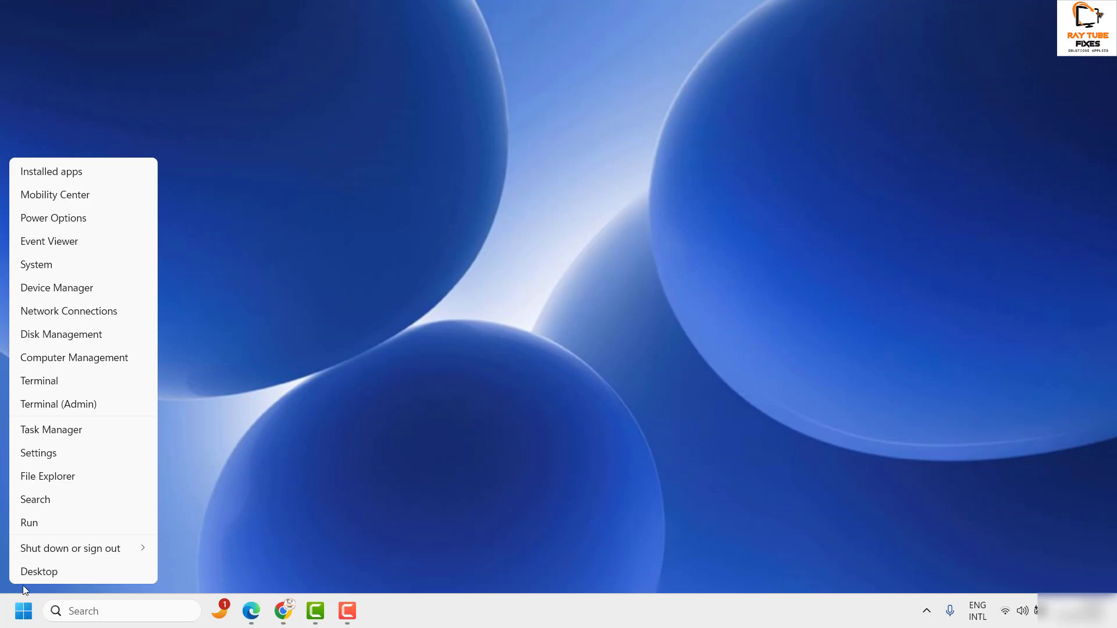
Go from Settings through Accessibility > Mouse pointer and touch to the Mouse page
left_click(55, 453)
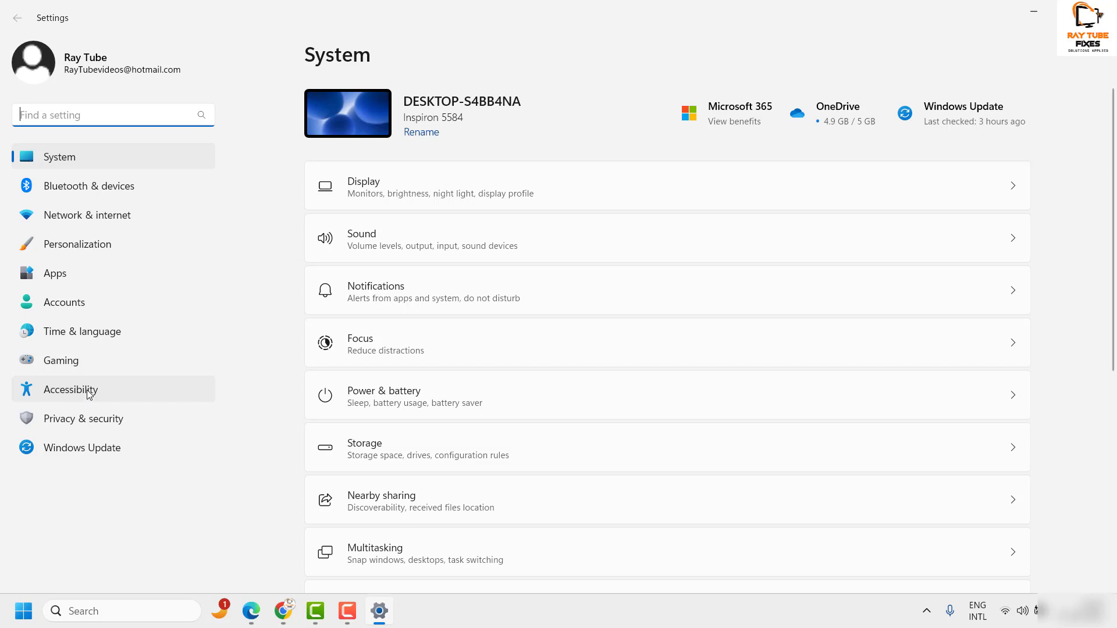
left_click(87, 390)
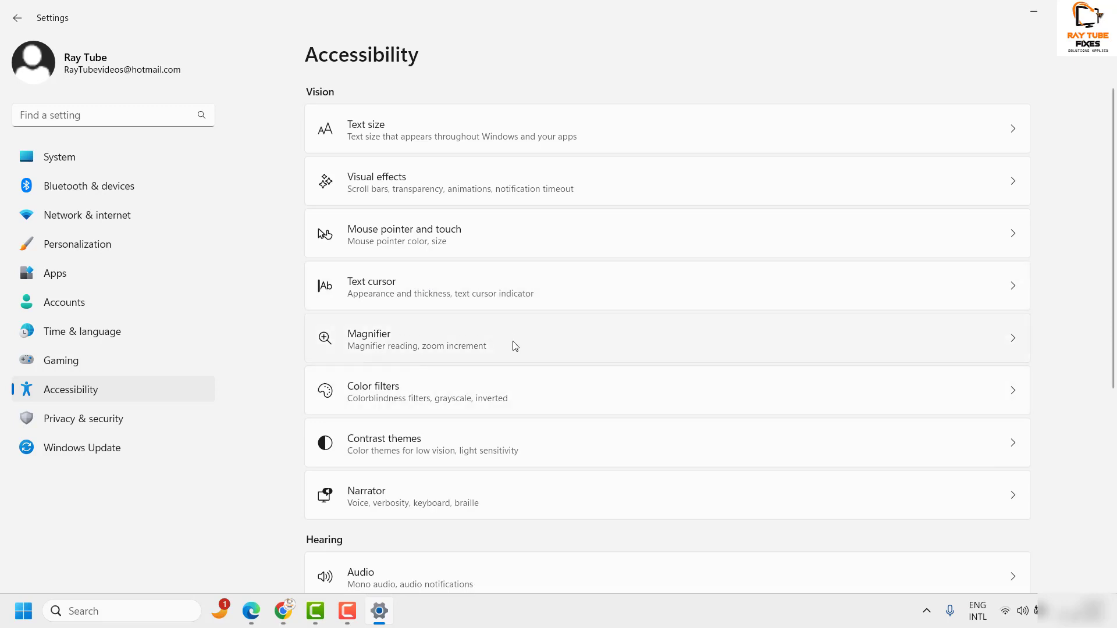
left_click(467, 242)
scroll(553, 341, "down", 1)
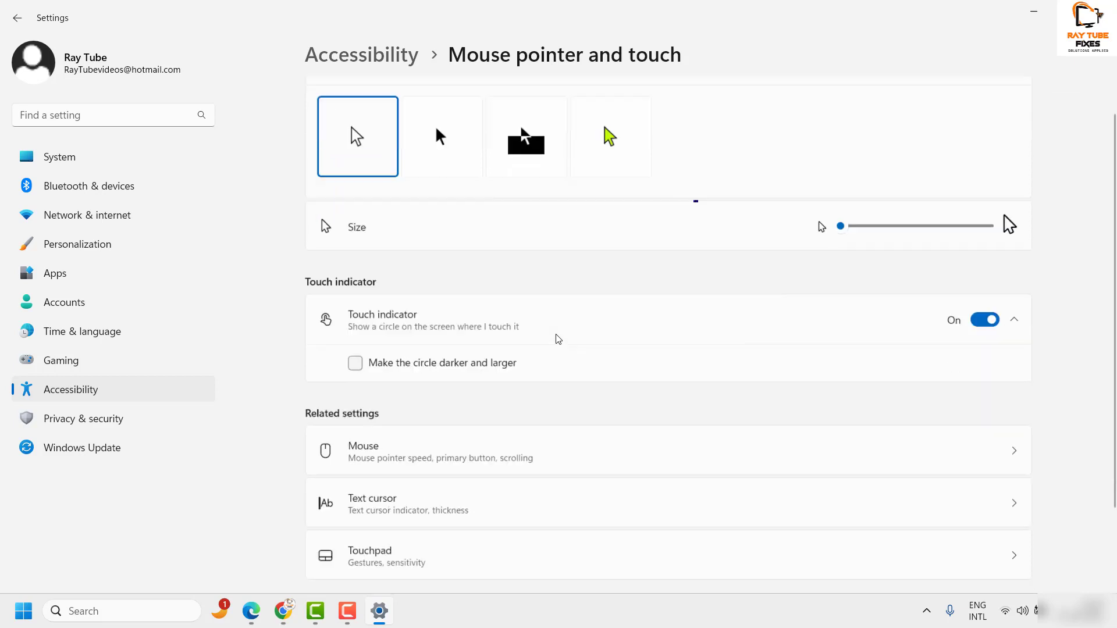
scroll(558, 339, "down", 1)
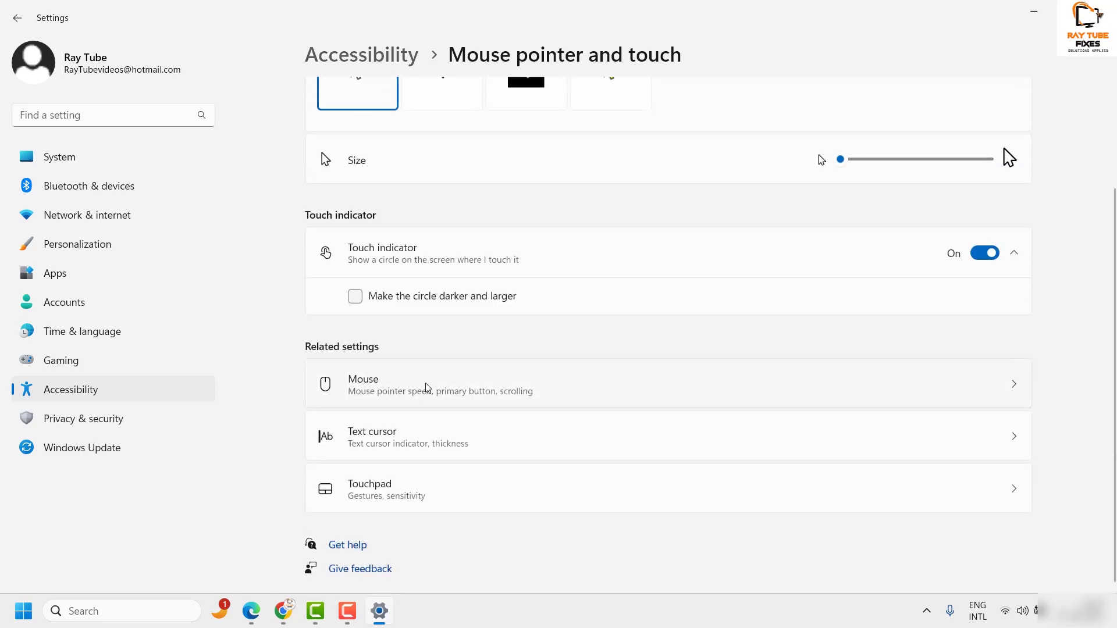
left_click(375, 390)
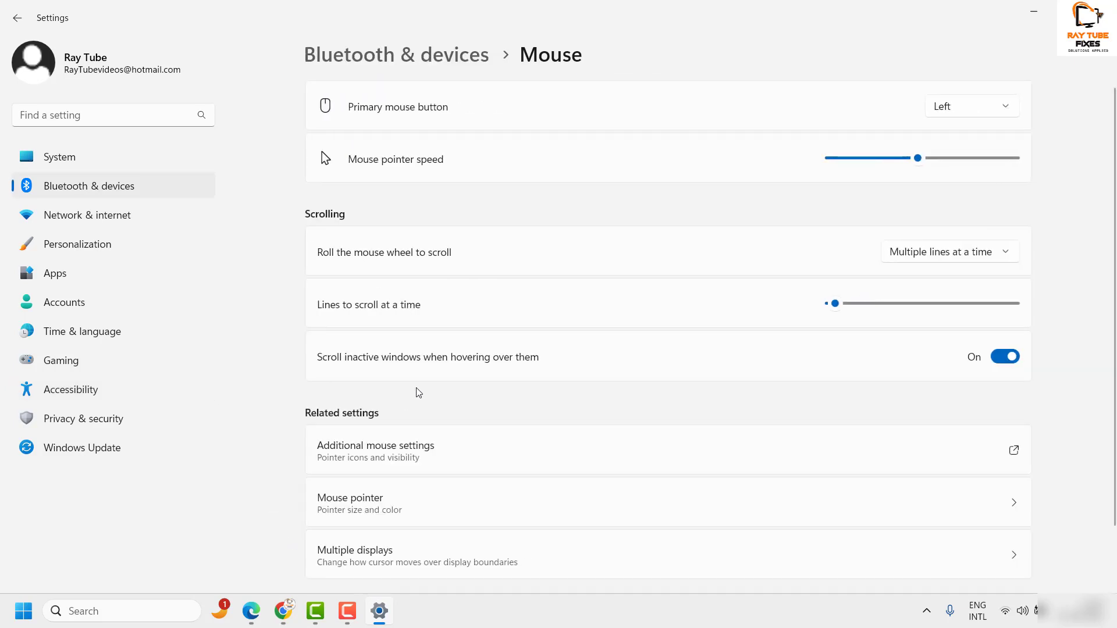
scroll(417, 392, "down", 2)
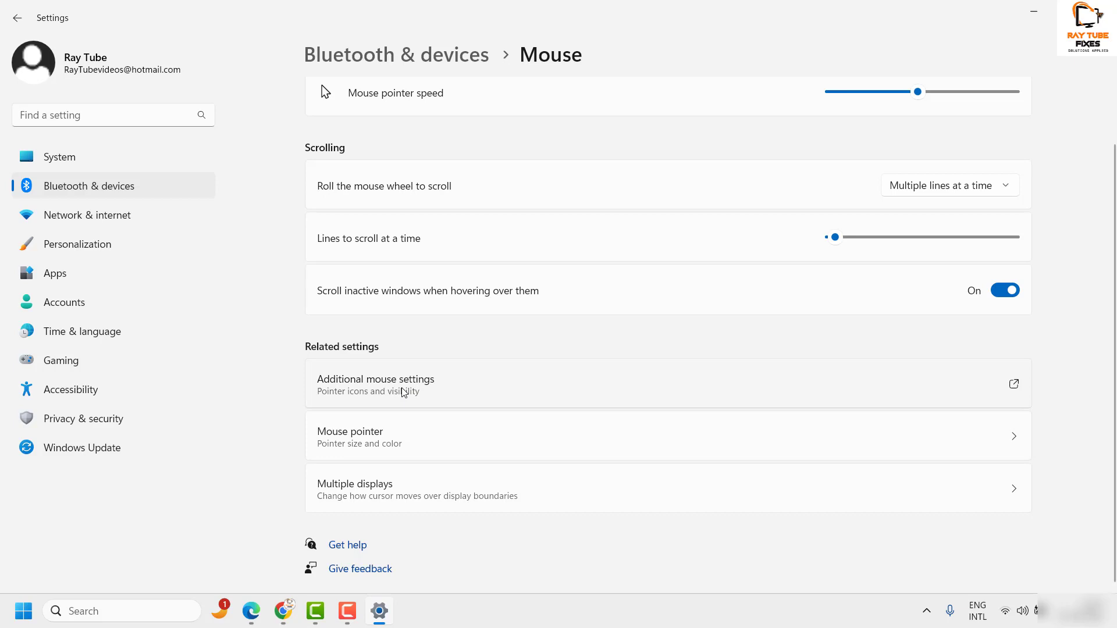
Open Additional mouse settings from the Mouse page
left_click(394, 389)
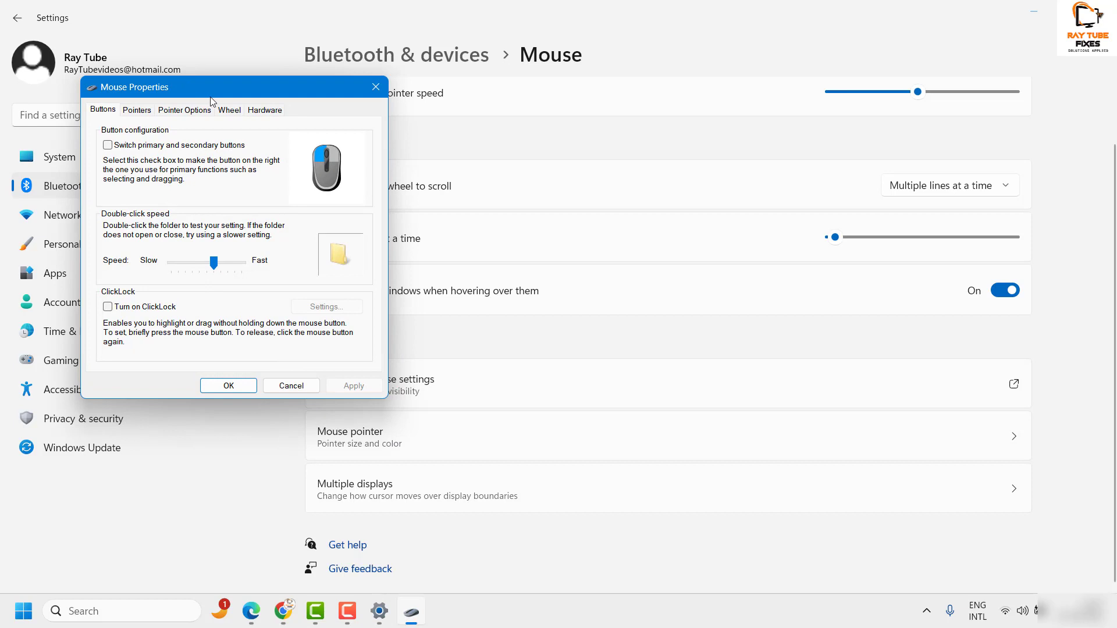
Move Mouse Properties aside, review its Pointer Options tab, and confirm with OK
left_click_drag(210, 102, 408, 105)
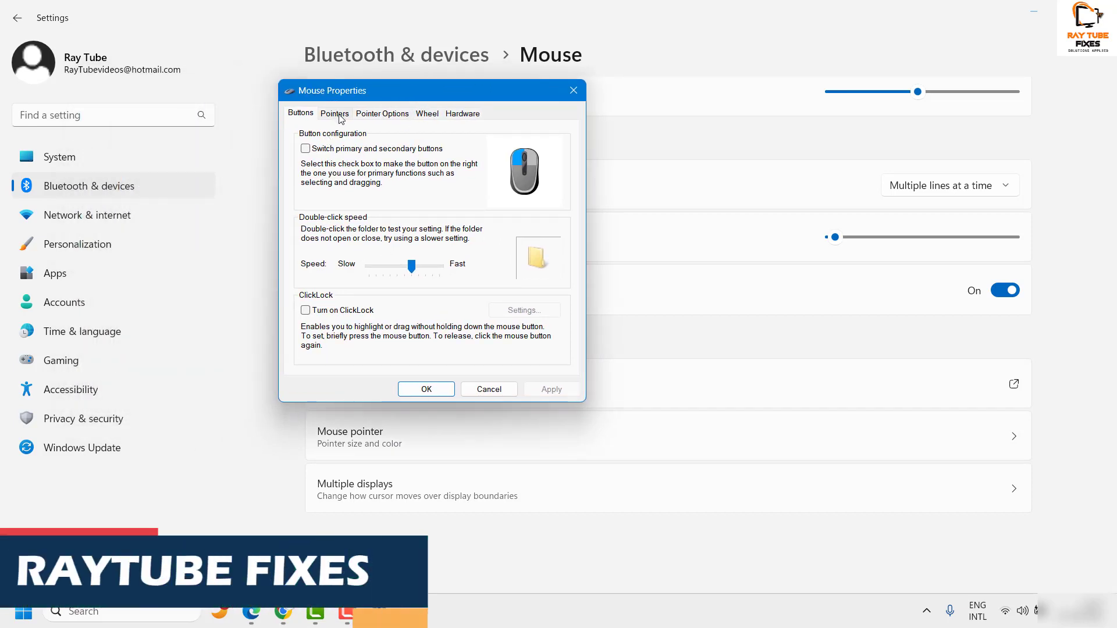
left_click(383, 114)
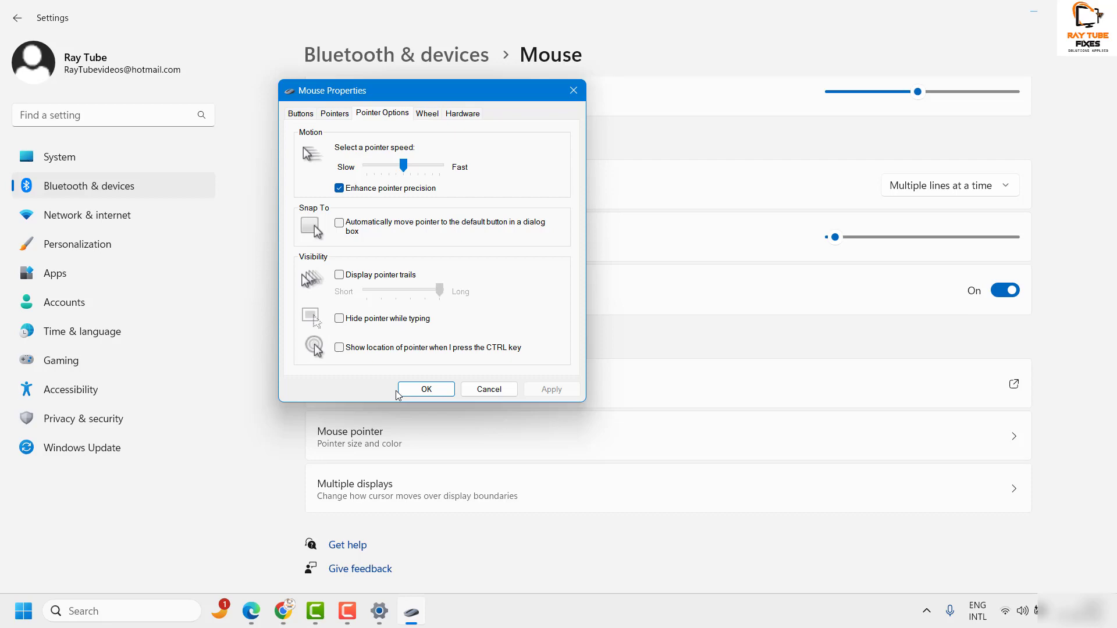
left_click(399, 391)
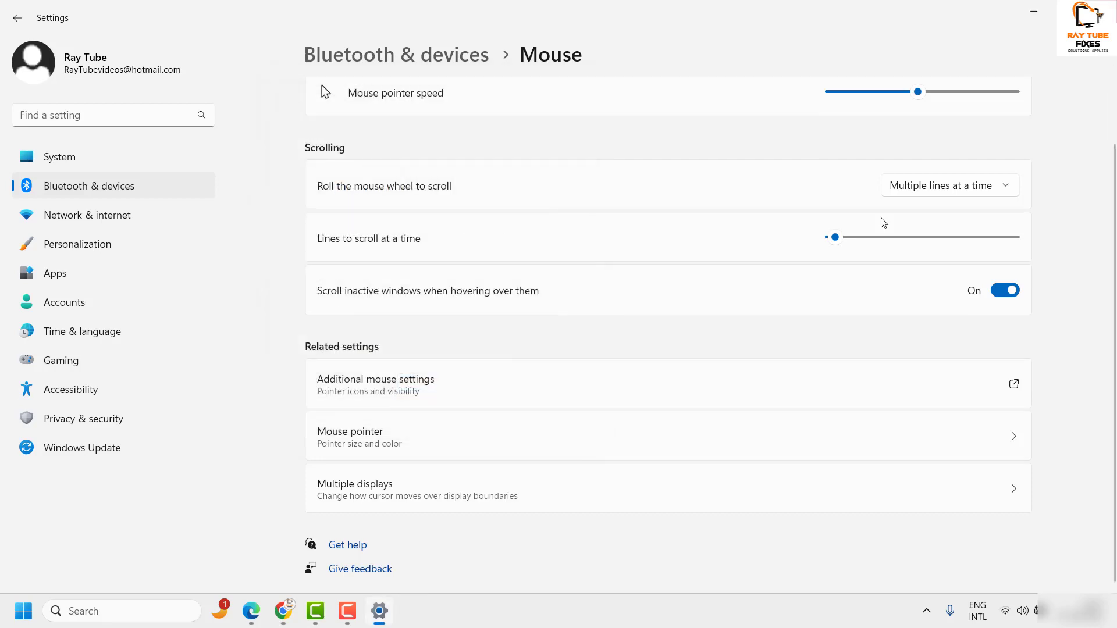
Close the Settings window with Alt+F4
key("alt+F4")
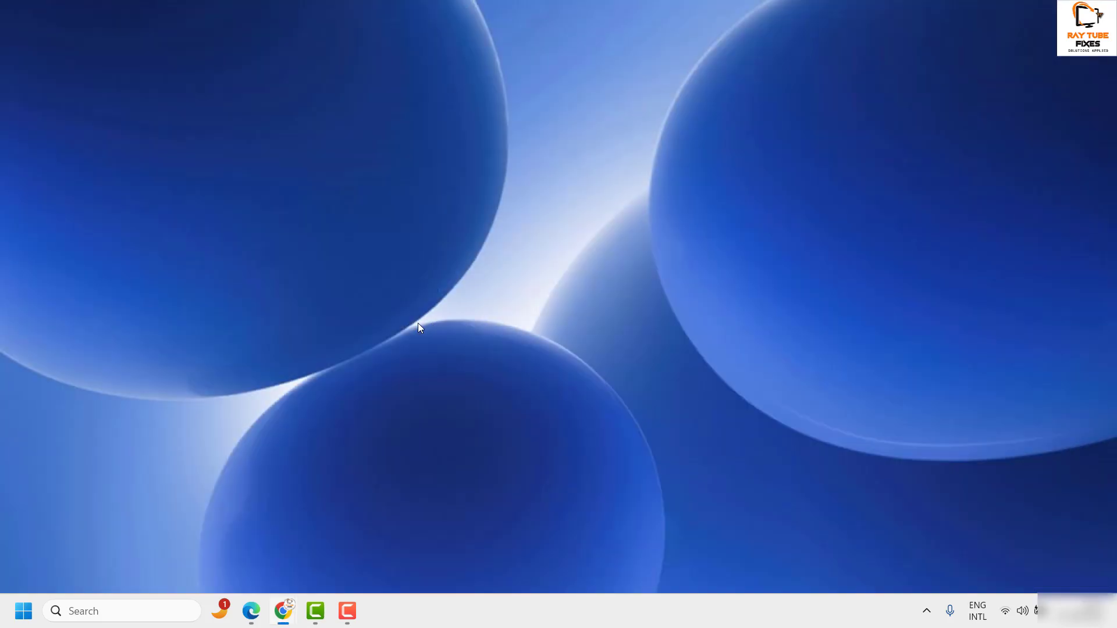